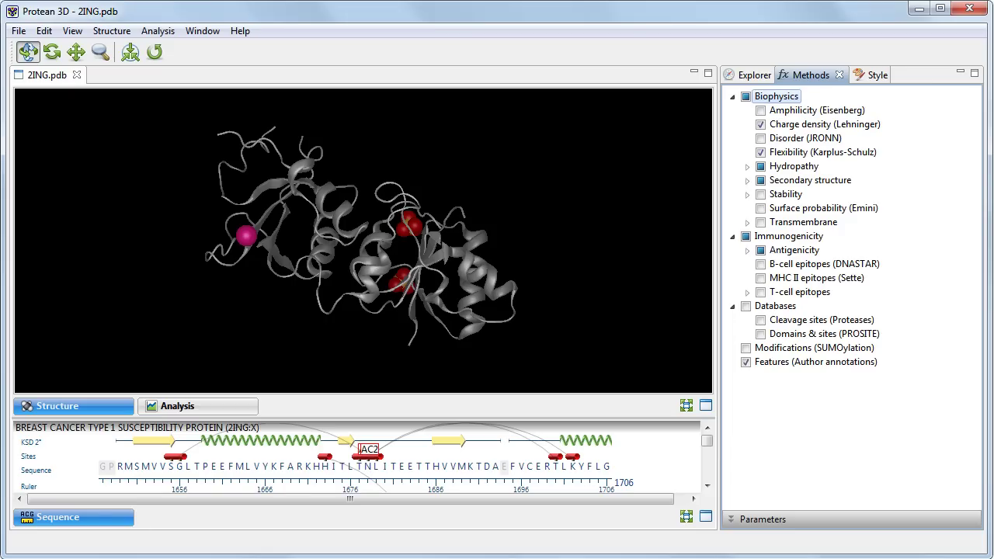
Add a high-quality solvent accessible surface to the 2ING protein structure.
left_click(757, 78)
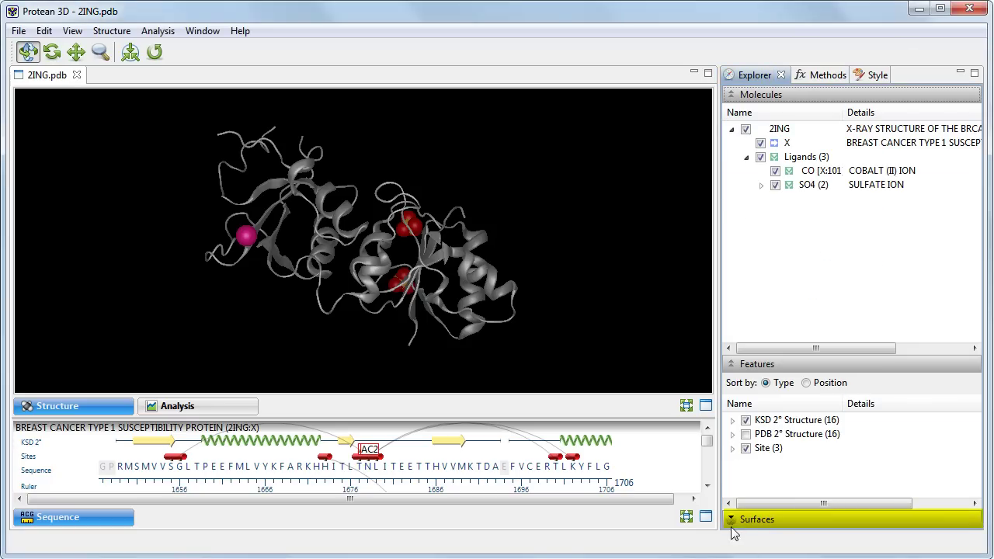
left_click(731, 523)
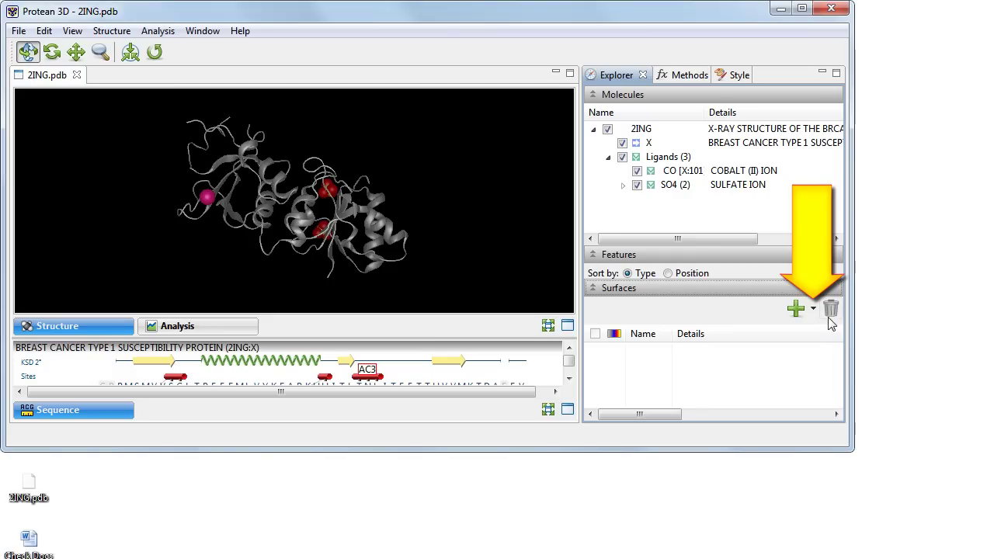
left_click(814, 309)
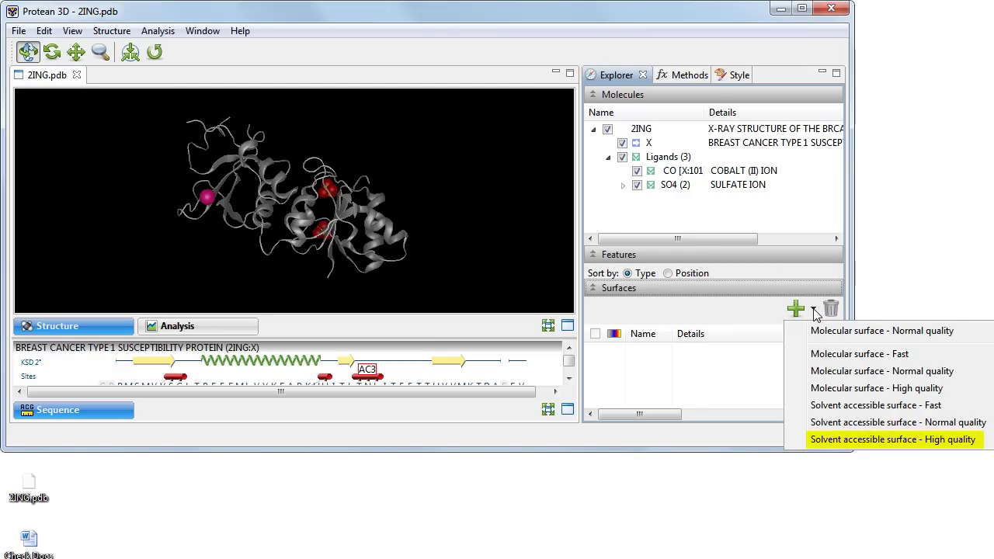
left_click(854, 440)
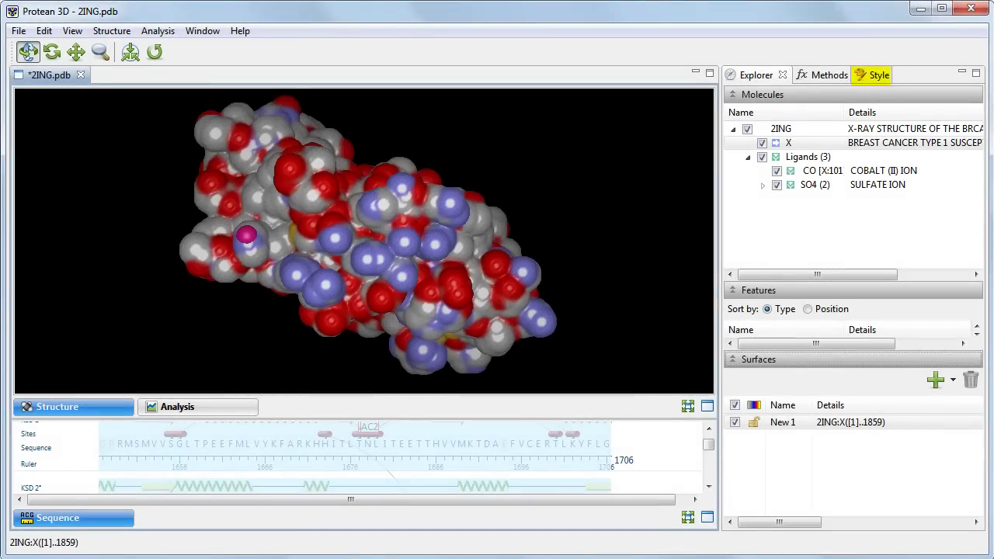
Fill the selected protein chain and its surface with solid light red from the basic colors.
left_click(887, 79)
left_click(733, 114)
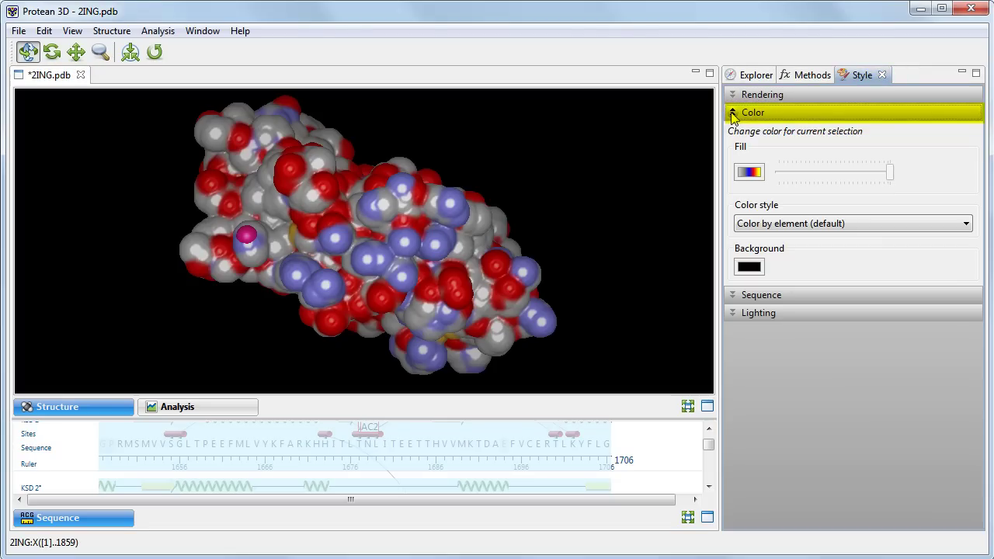
left_click(749, 174)
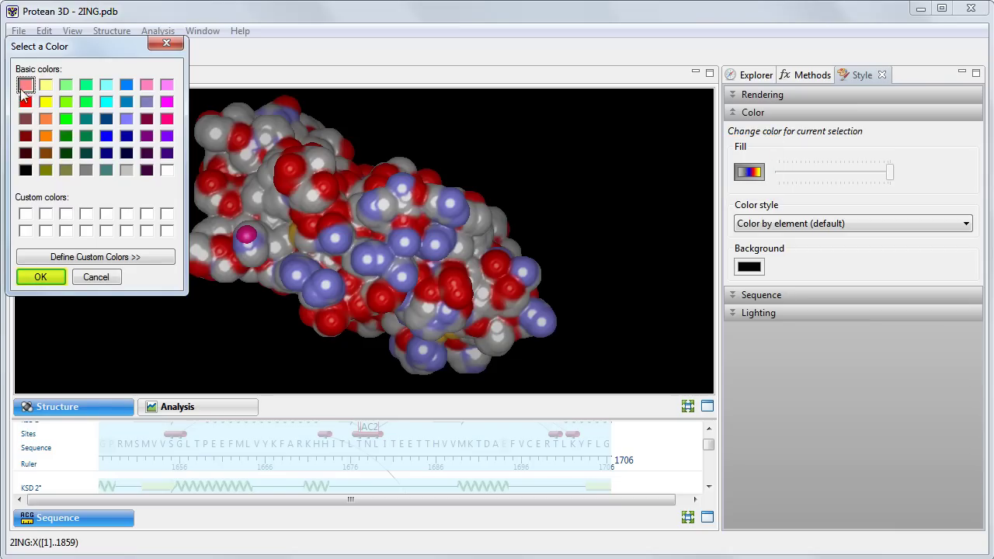
left_click(40, 277)
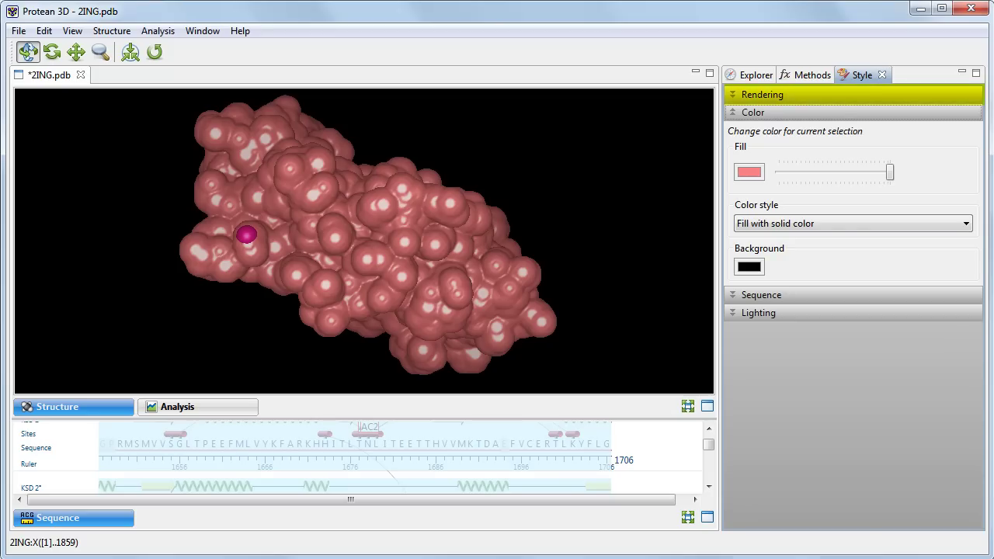
Change the surface rendering of the selected protein chain to Mesh.
left_click(732, 95)
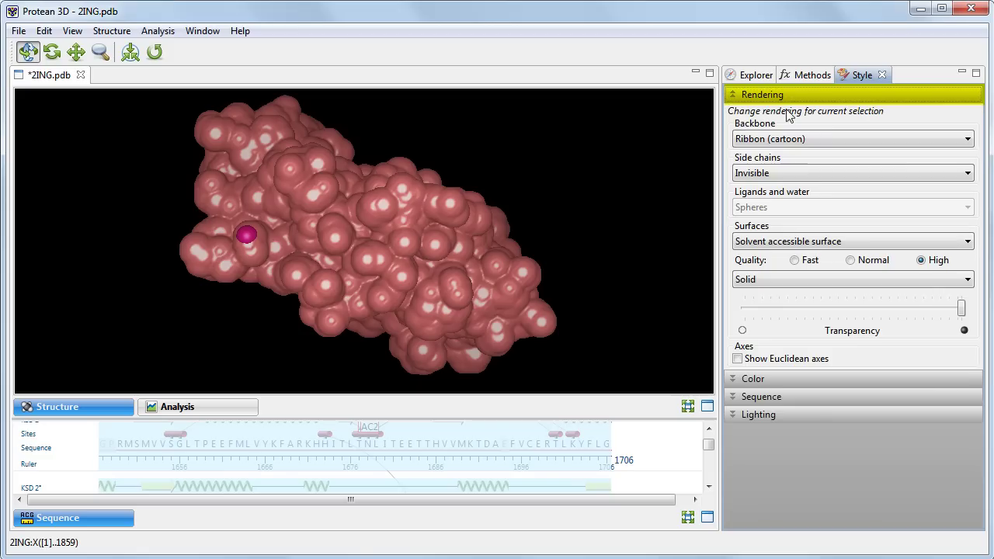
left_click(968, 280)
left_click(913, 313)
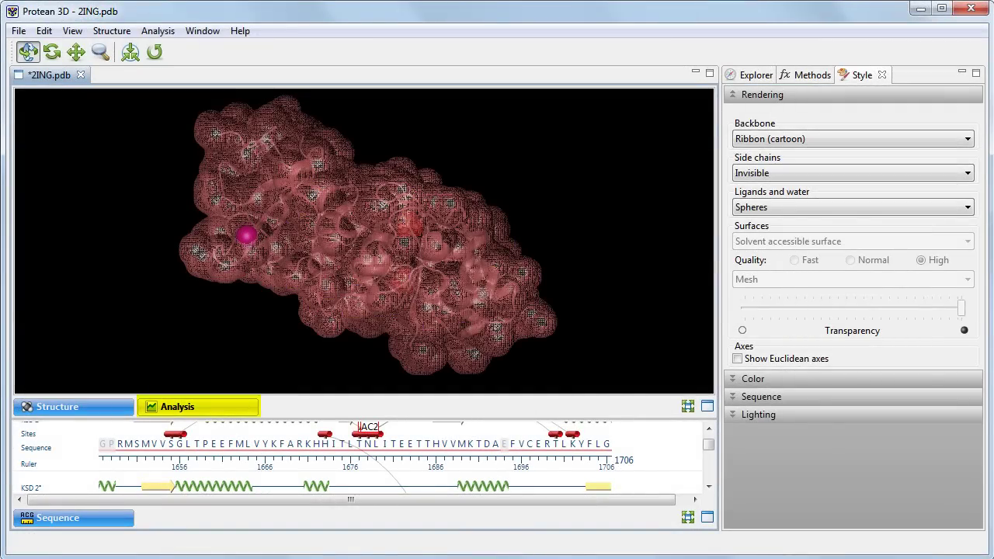
Clear the analysis view by turning off all Biophysics, Immunogenicity and Features (Author annotations) methods.
left_click(213, 413)
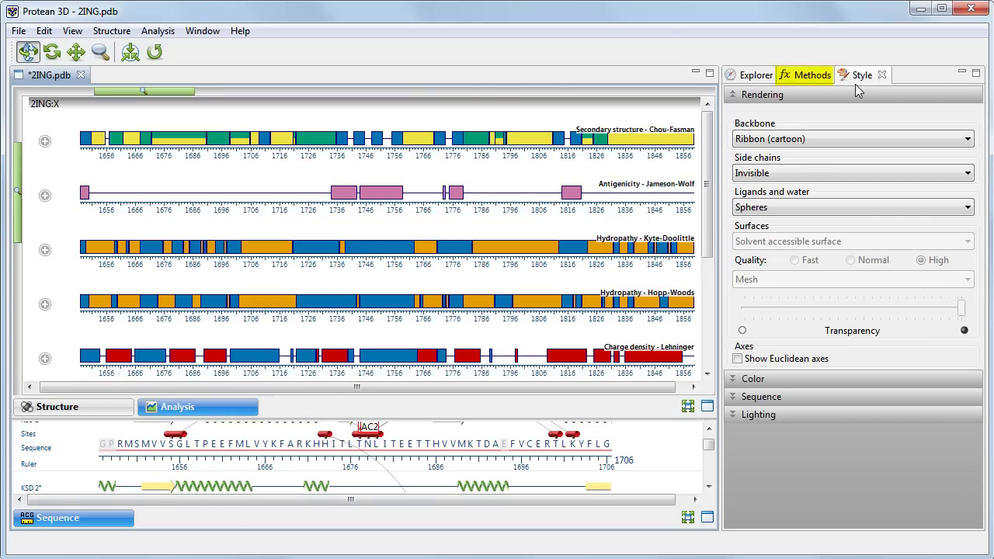
left_click(818, 81)
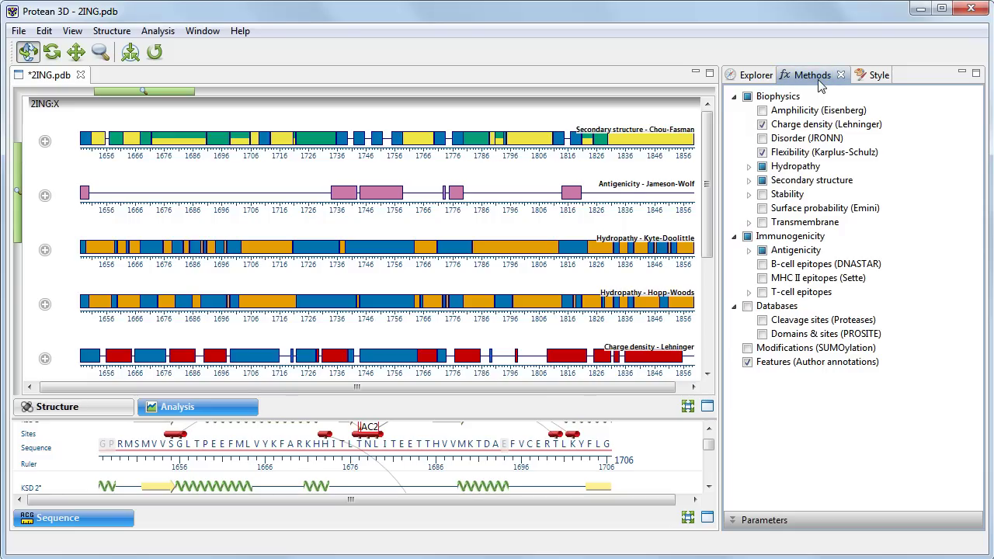
left_click(747, 97)
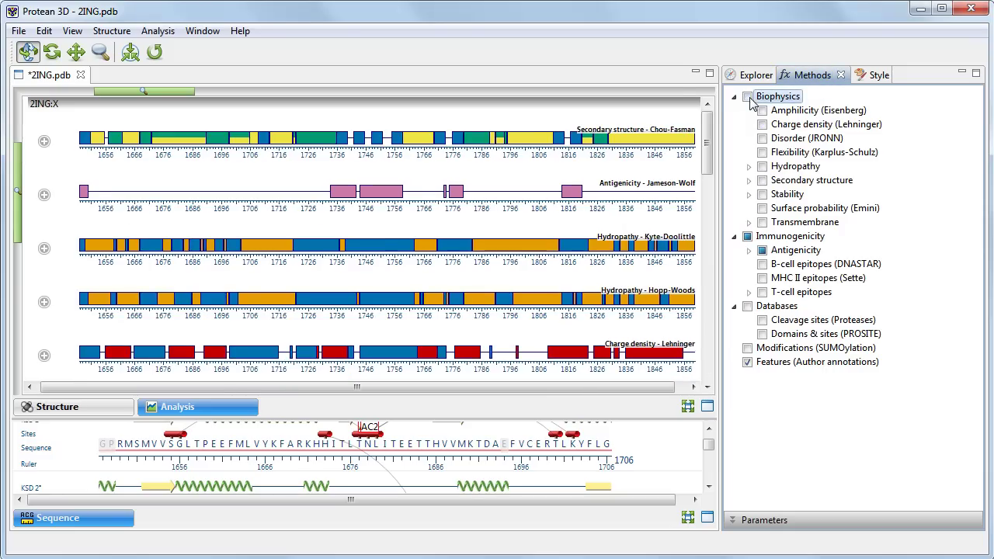
left_click(747, 236)
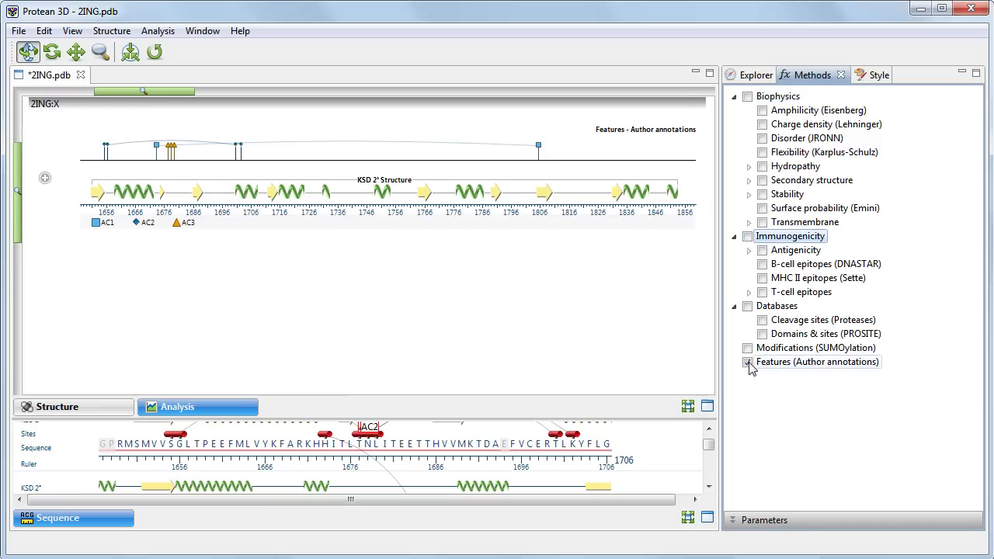
left_click(749, 363)
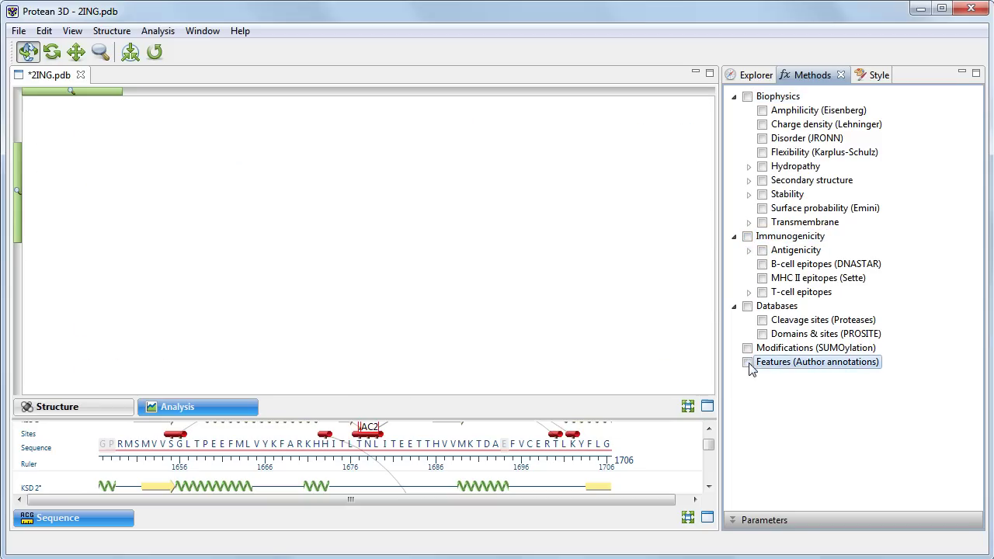
Apply the B-cell epitopes (DNASTAR) method, expand its track into the detailed graphs and show its parameters.
left_click(762, 265)
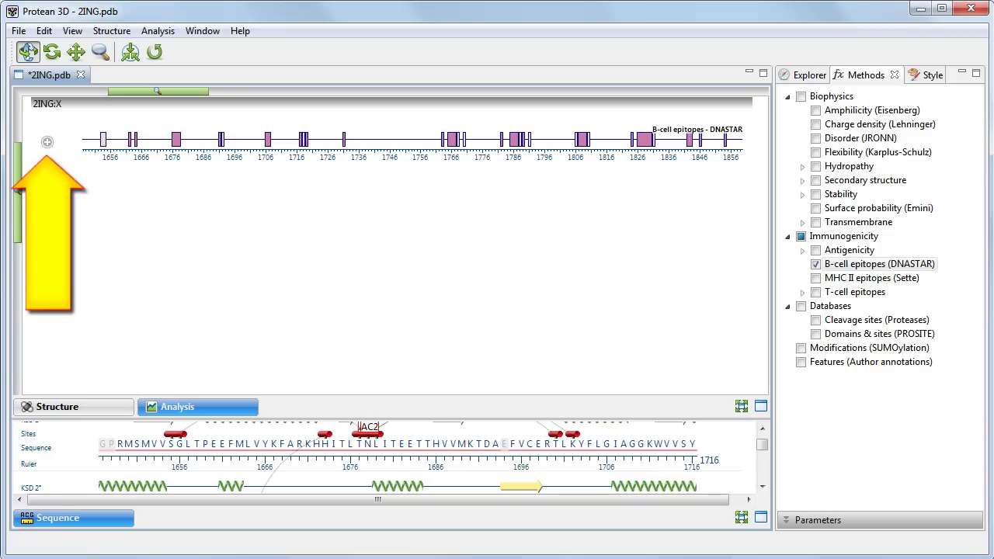
left_click(47, 143)
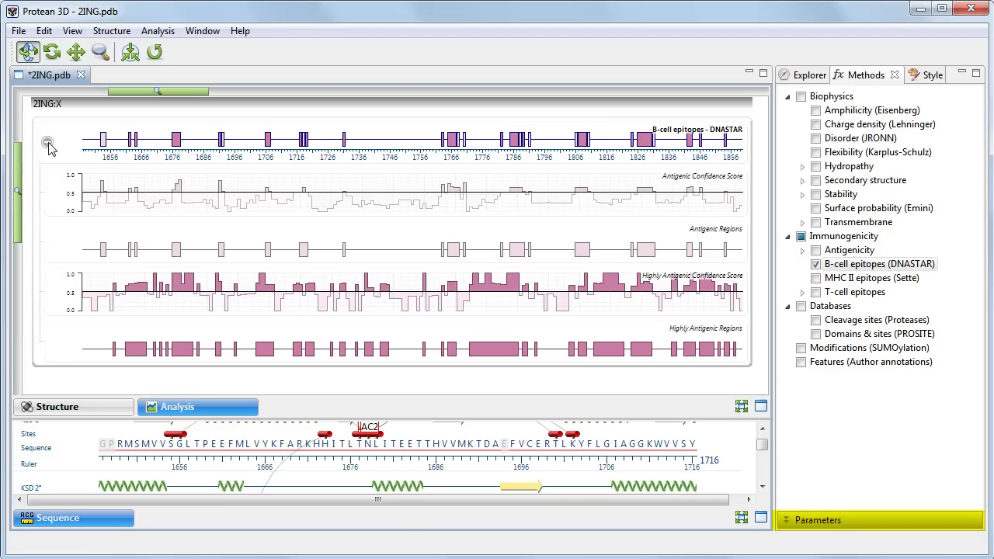
left_click(787, 520)
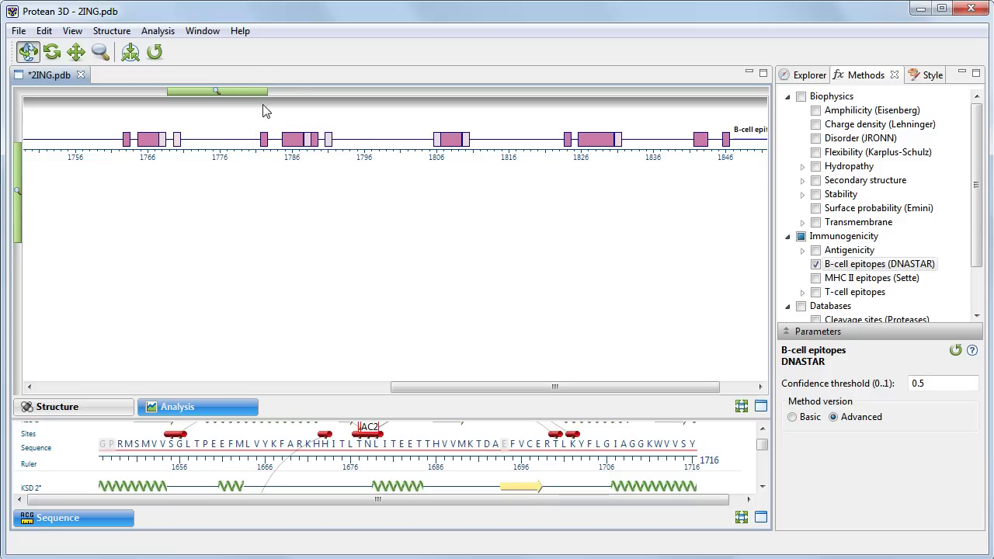
Color the B-cell epitope region at residues 1782–1791 solid light yellow and display it on the 3D structure.
left_click_drag(264, 139, 334, 134)
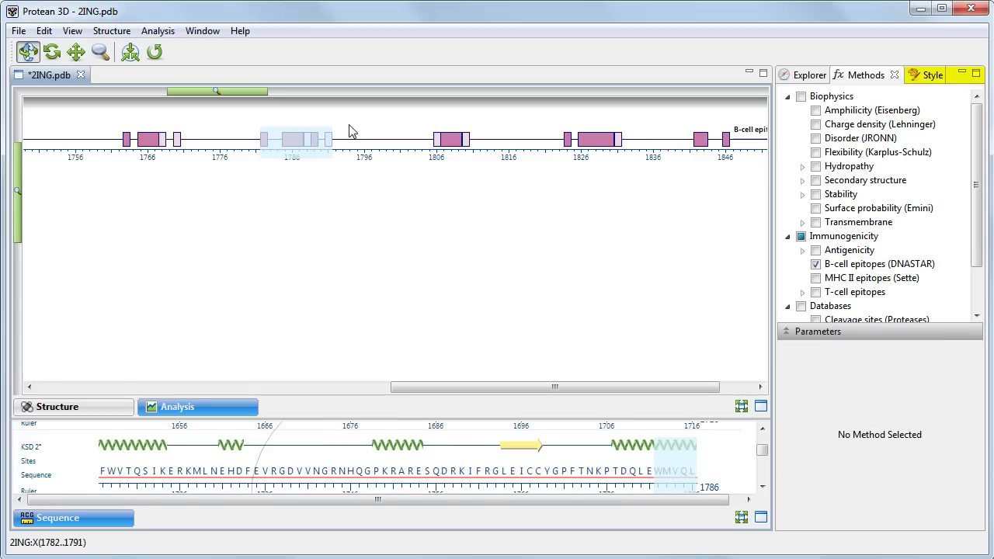
left_click(934, 75)
left_click(800, 385)
left_click(803, 173)
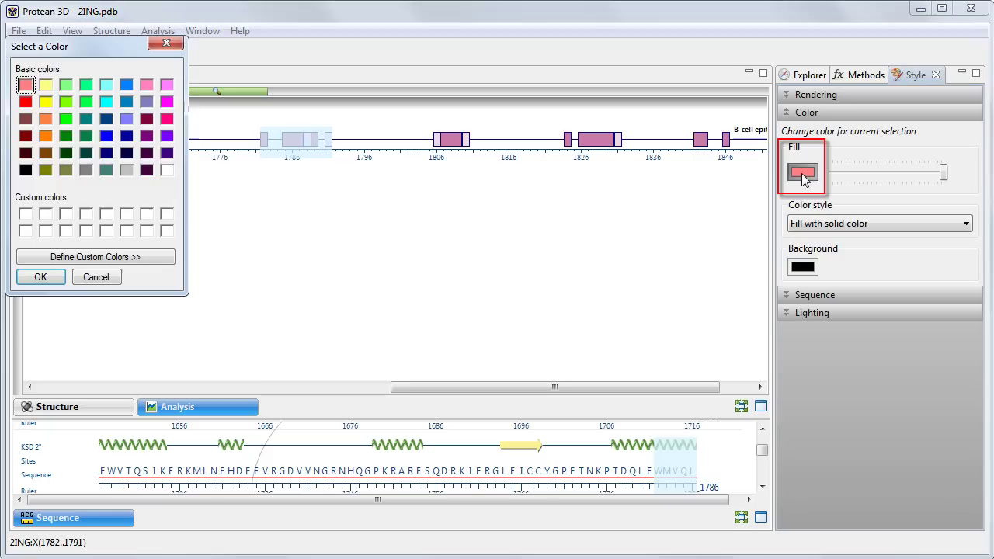
double_click(48, 87)
left_click(108, 407)
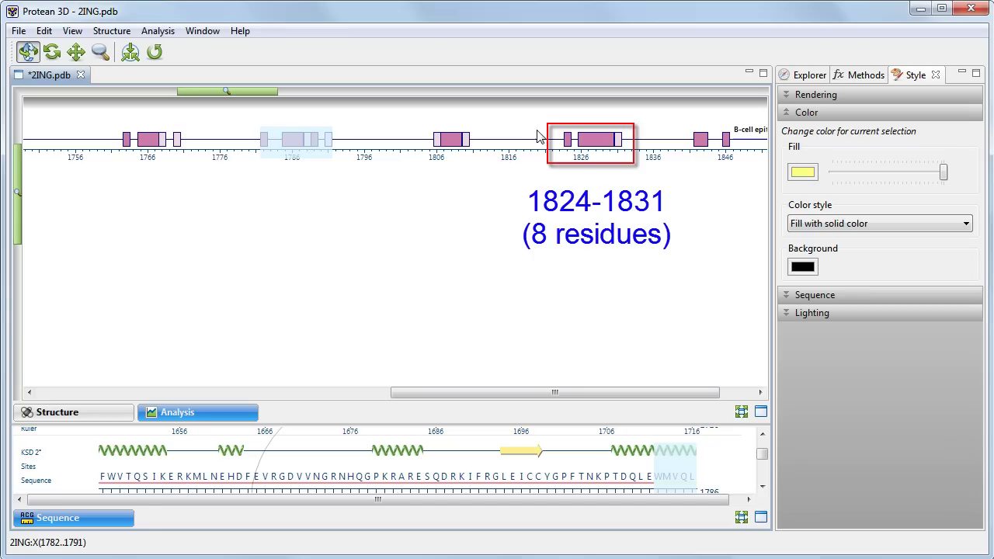
Color the B-cell epitope region at residues 1824–1831 solid bright green and display it on the 3D structure.
left_click_drag(569, 140, 620, 145)
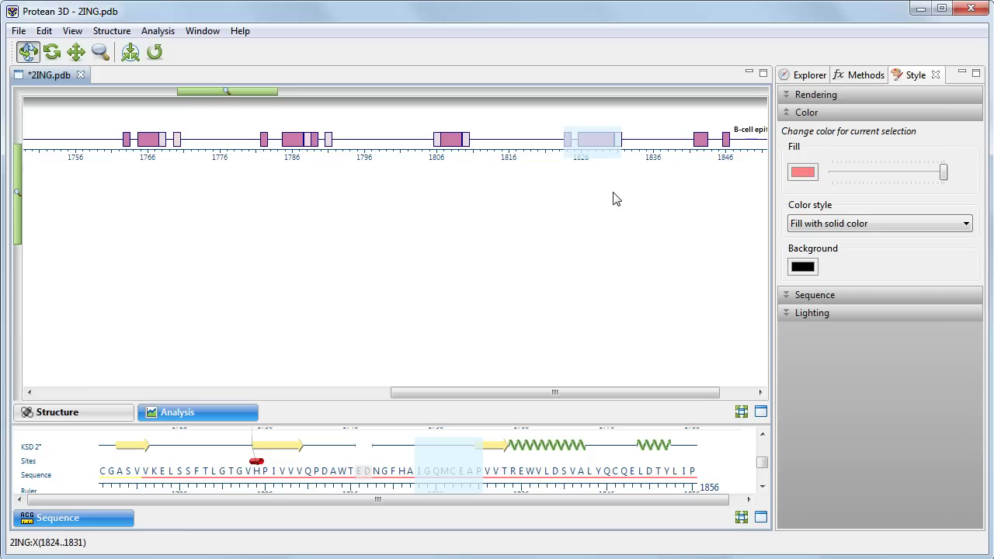
left_click(814, 177)
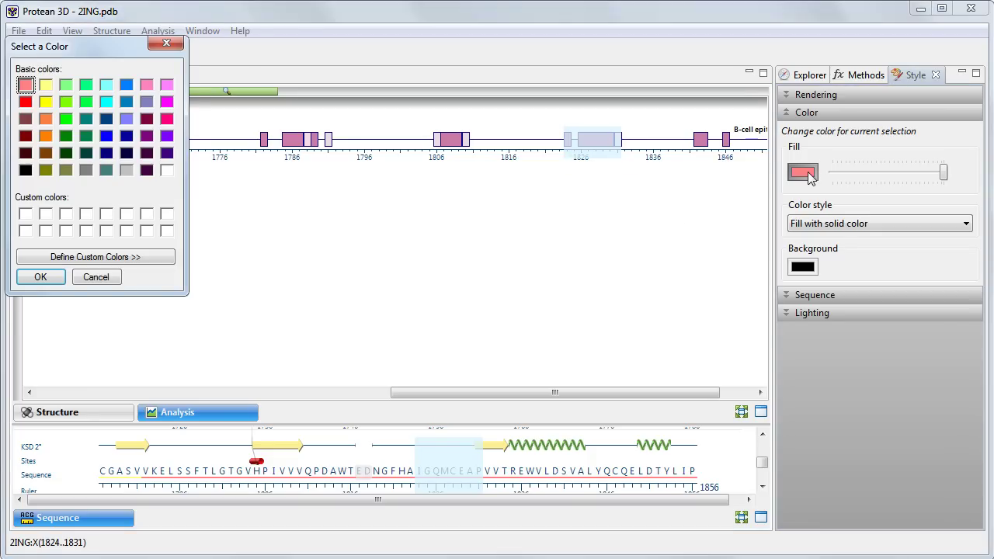
left_click(66, 118)
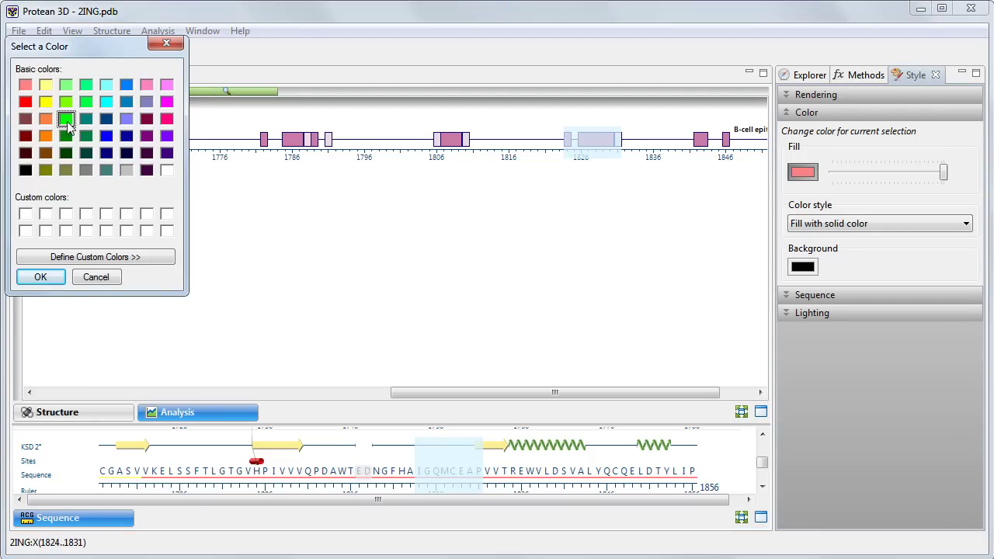
left_click(40, 279)
left_click(106, 418)
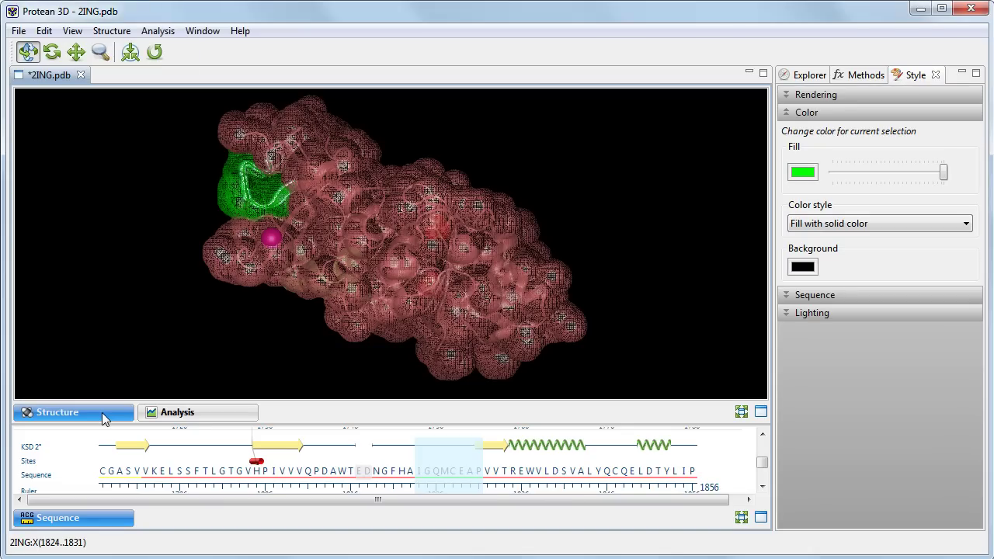